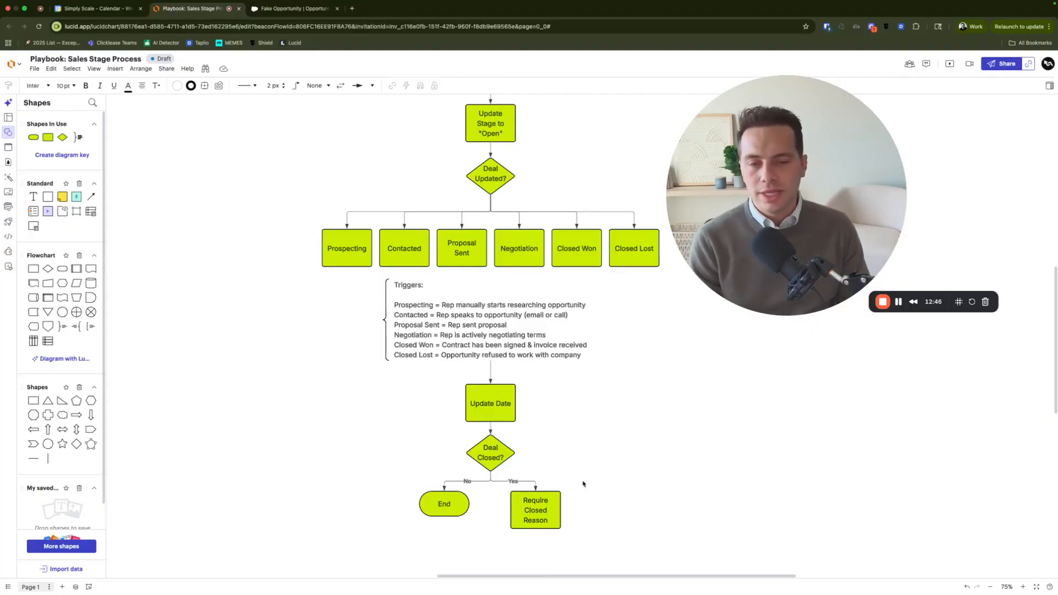
click(501, 137)
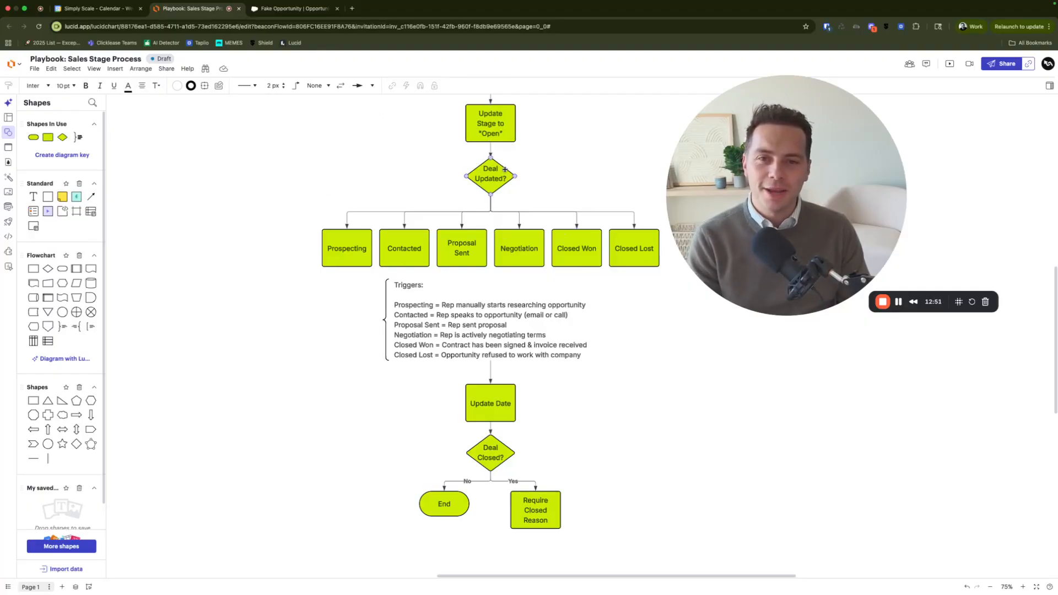
click(473, 140)
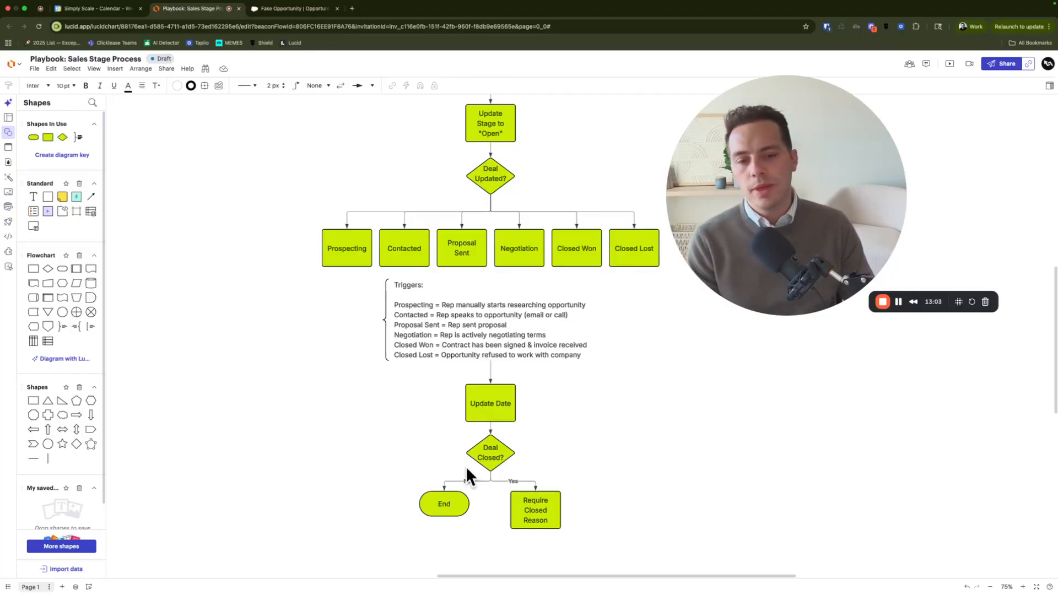
scroll(659, 418, up, 2)
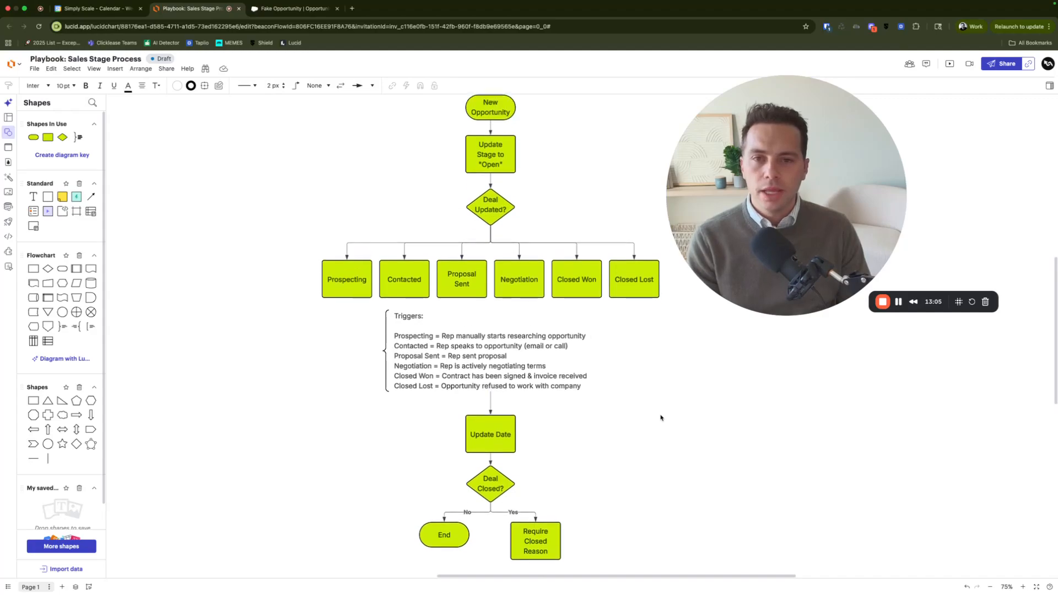
Switch to the Fake Opportunity record in Salesforce and mark Qualification as its current stage.
click(294, 9)
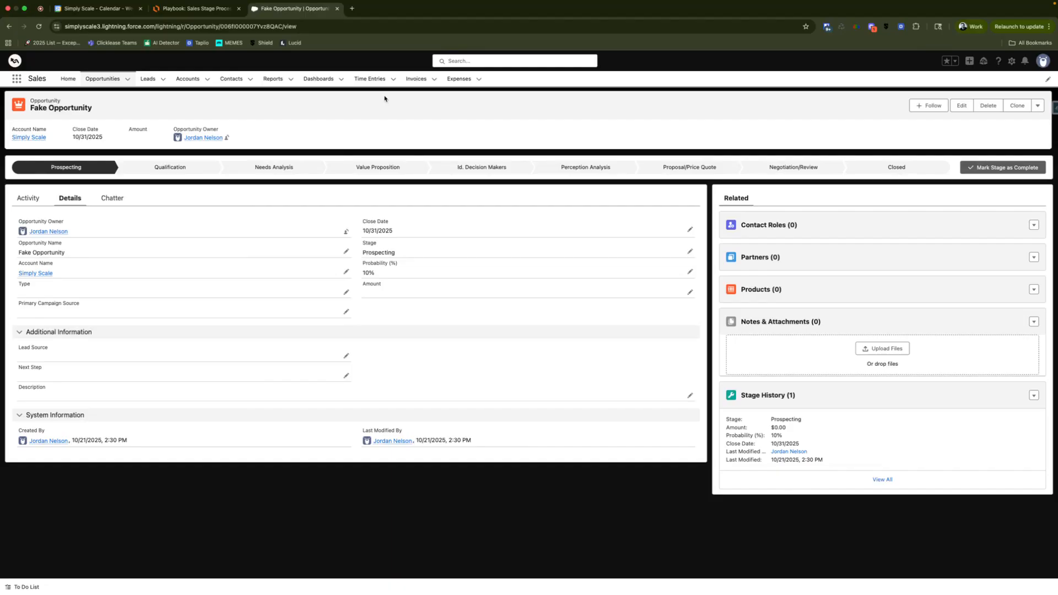
mouse_move(108, 170)
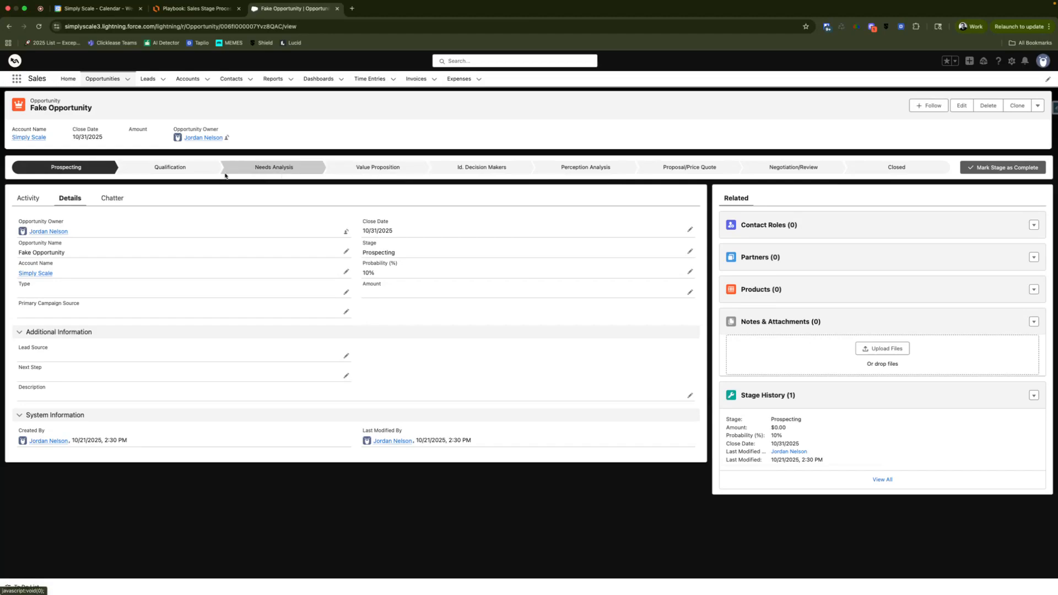
click(185, 170)
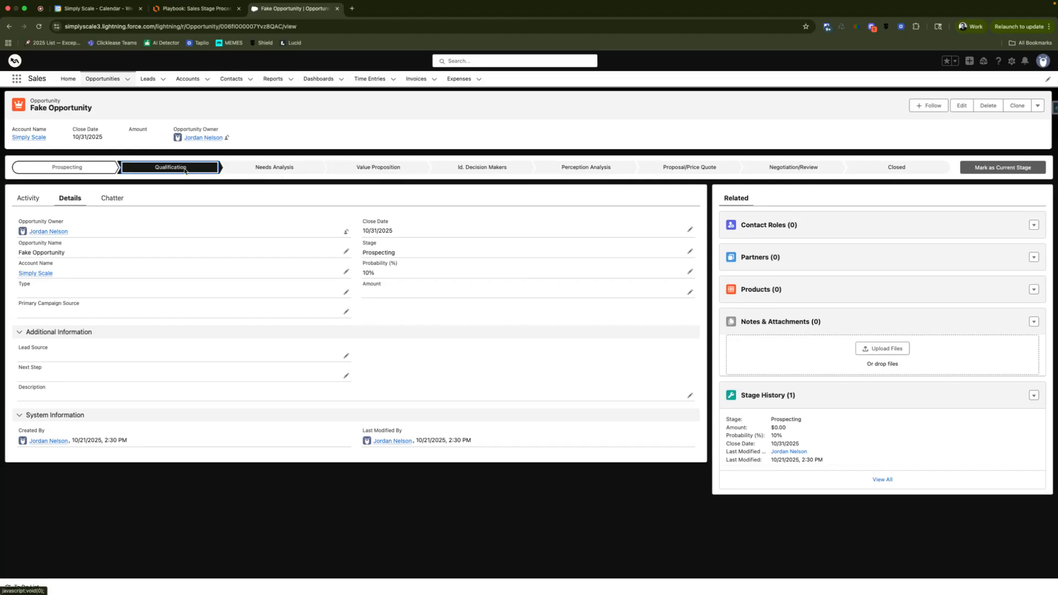
click(1002, 167)
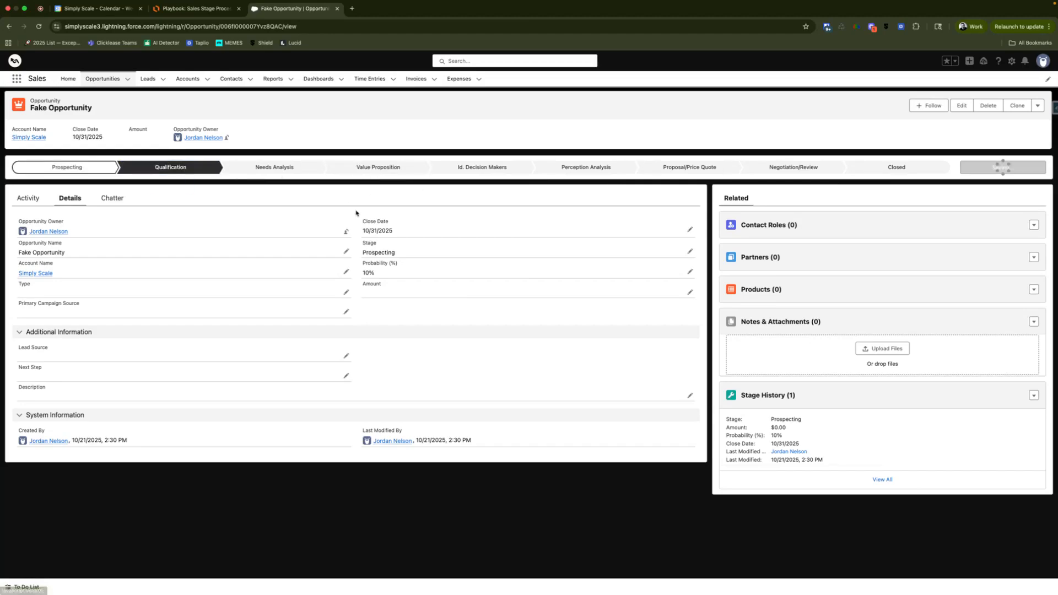
Set the opportunity's Stage field to Needs Analysis in its details and save the record.
click(689, 252)
click(428, 280)
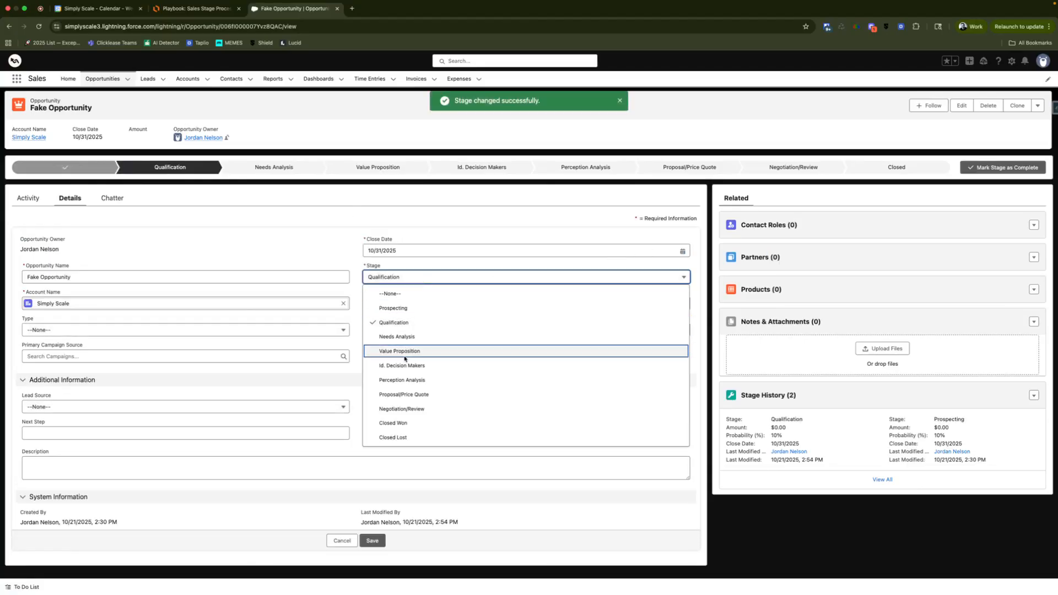
click(406, 338)
click(373, 540)
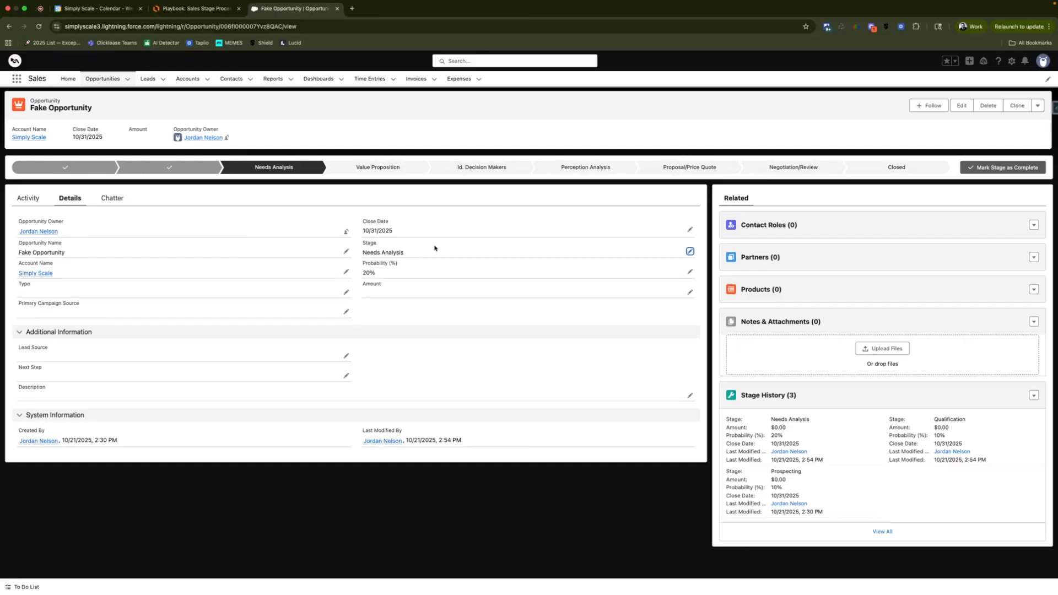
click(690, 252)
click(433, 277)
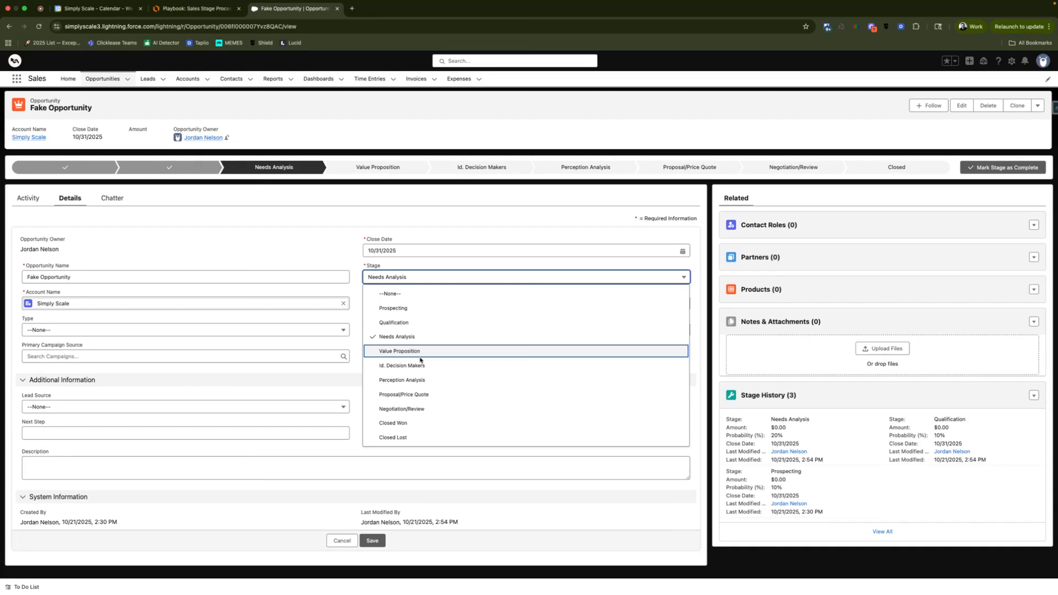
click(347, 242)
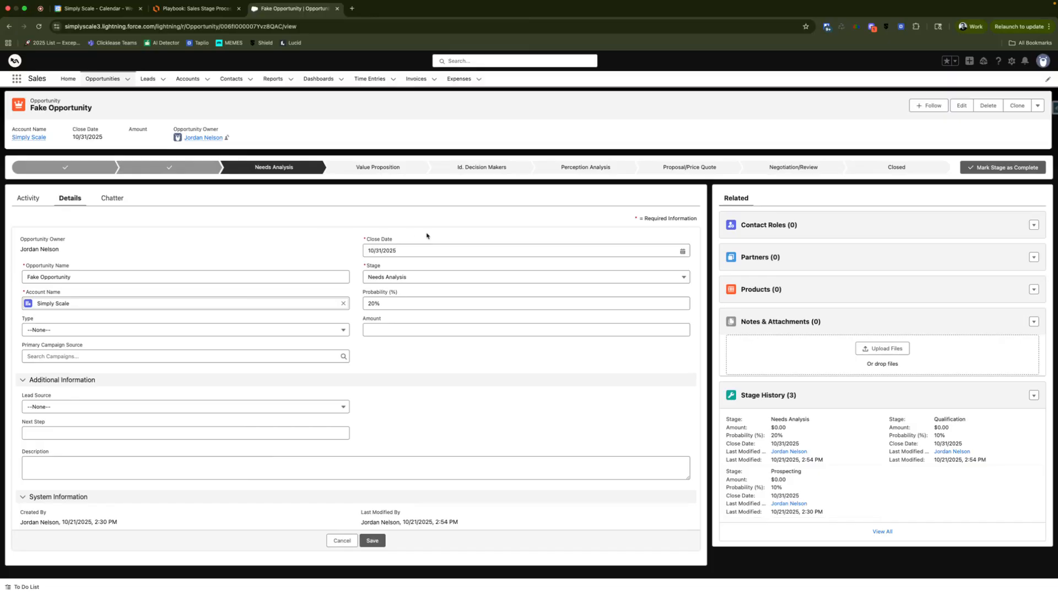
click(342, 540)
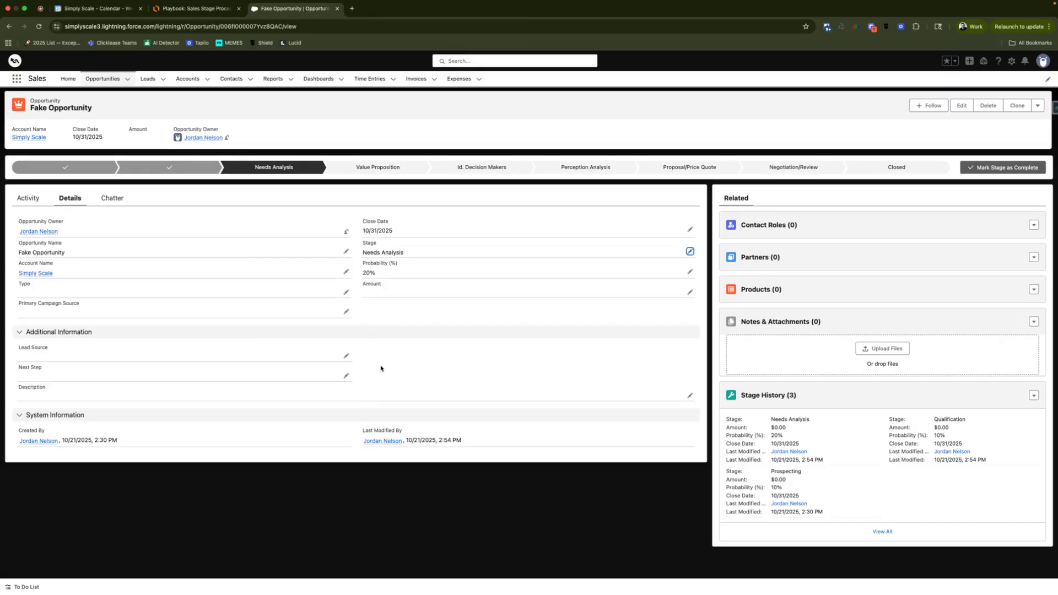
click(690, 251)
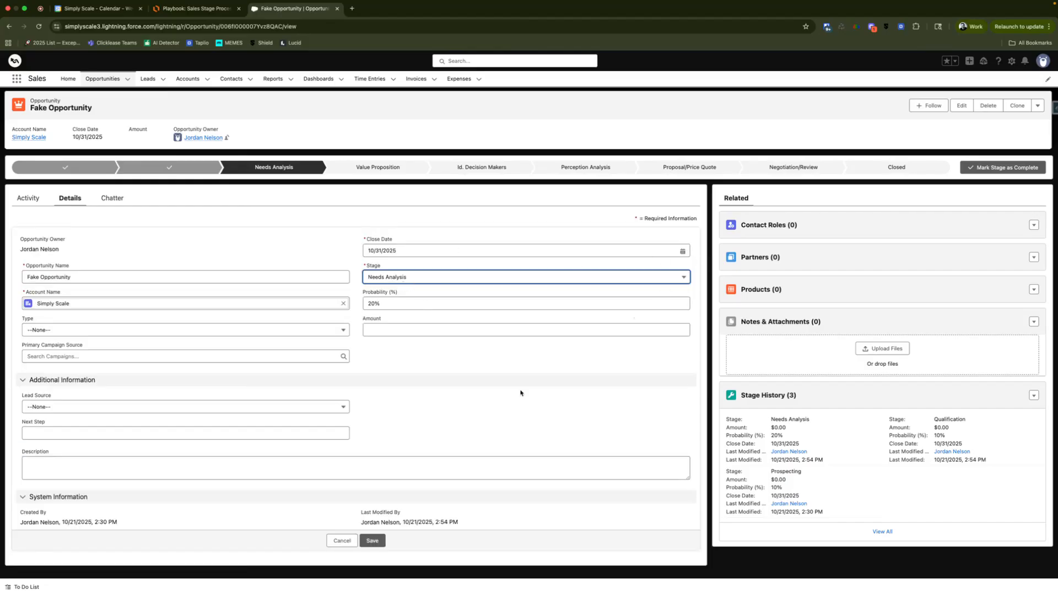
click(363, 540)
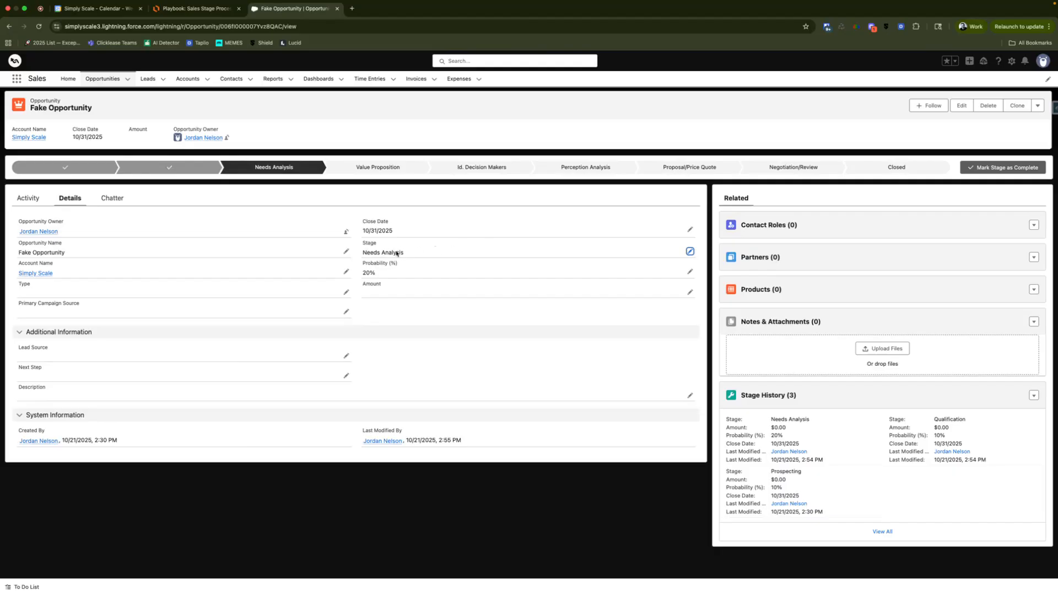
drag(416, 254, 362, 243)
click(423, 314)
Open the opportunity's details for editing, check the Type options, and enter an Amount of 20,000.
click(347, 292)
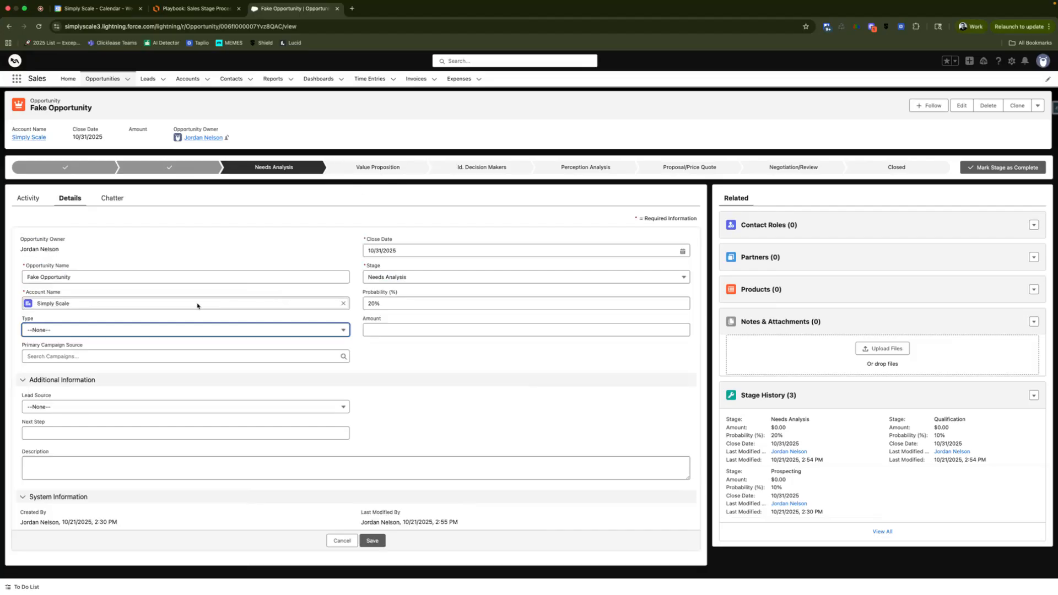
click(81, 332)
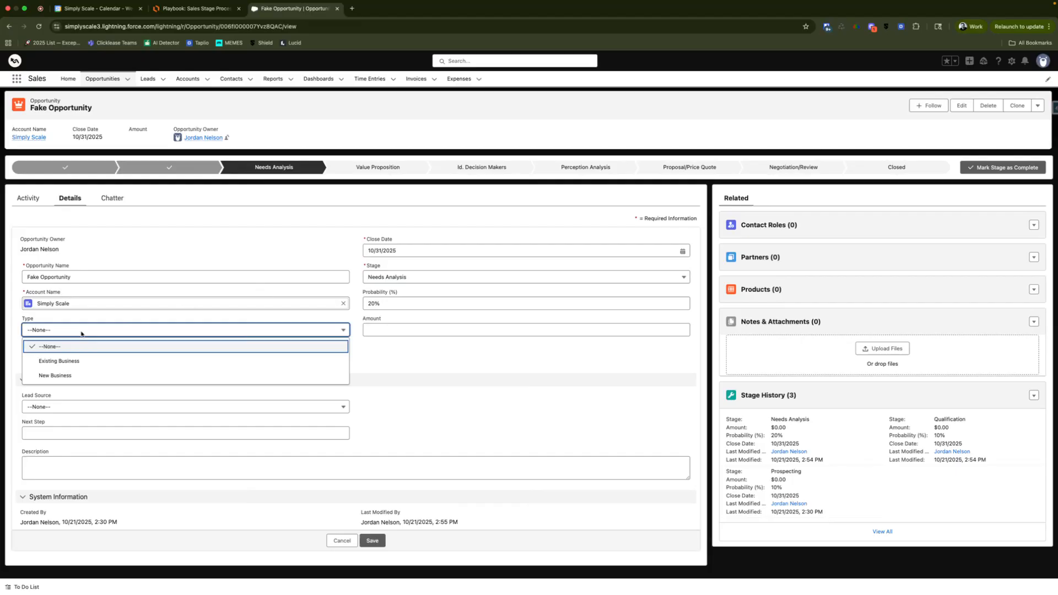
click(393, 368)
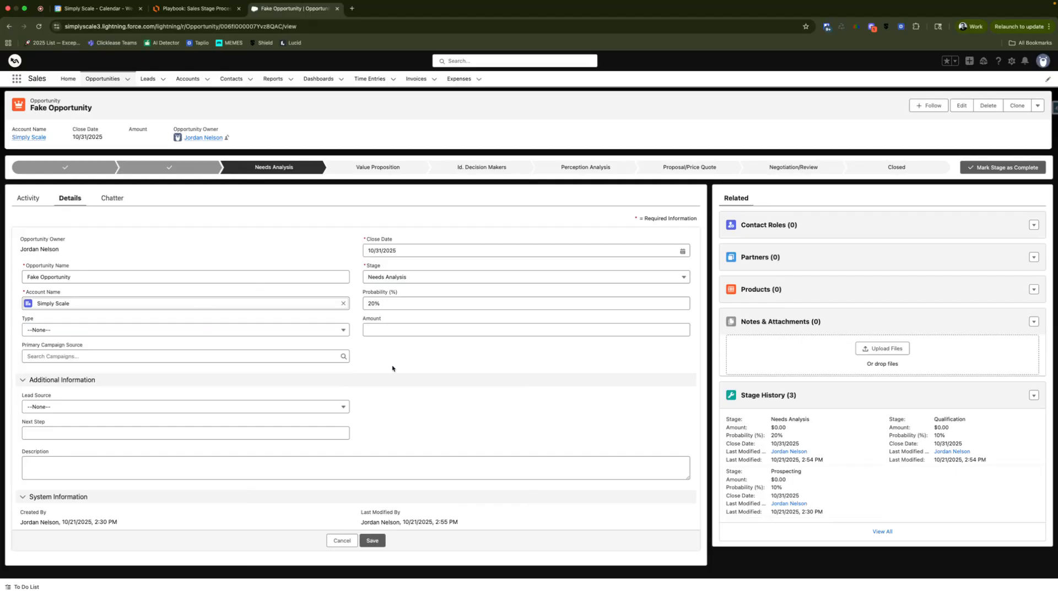
click(420, 333)
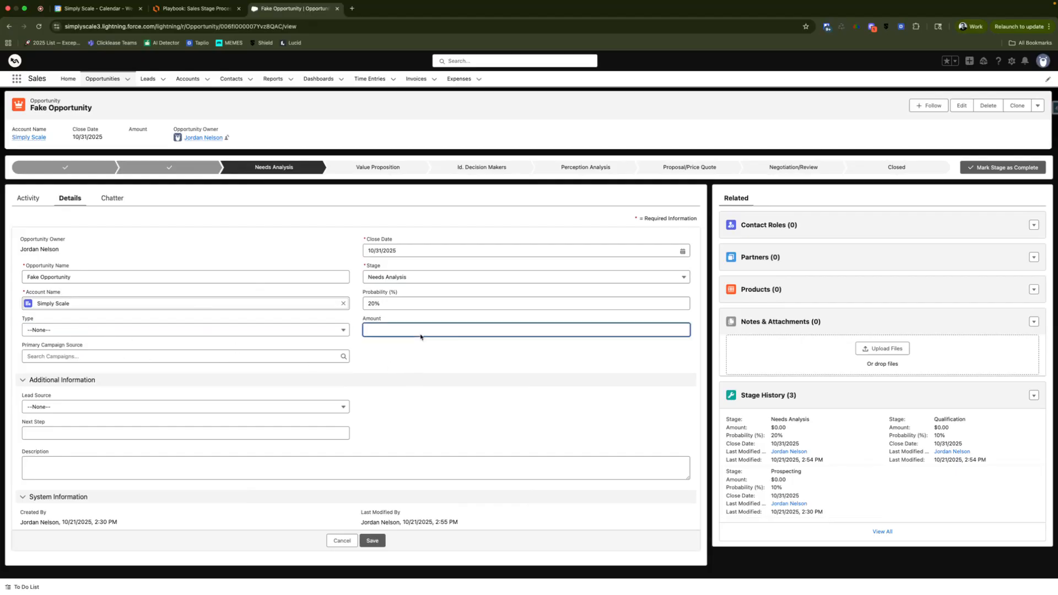
text(2)
text(1)
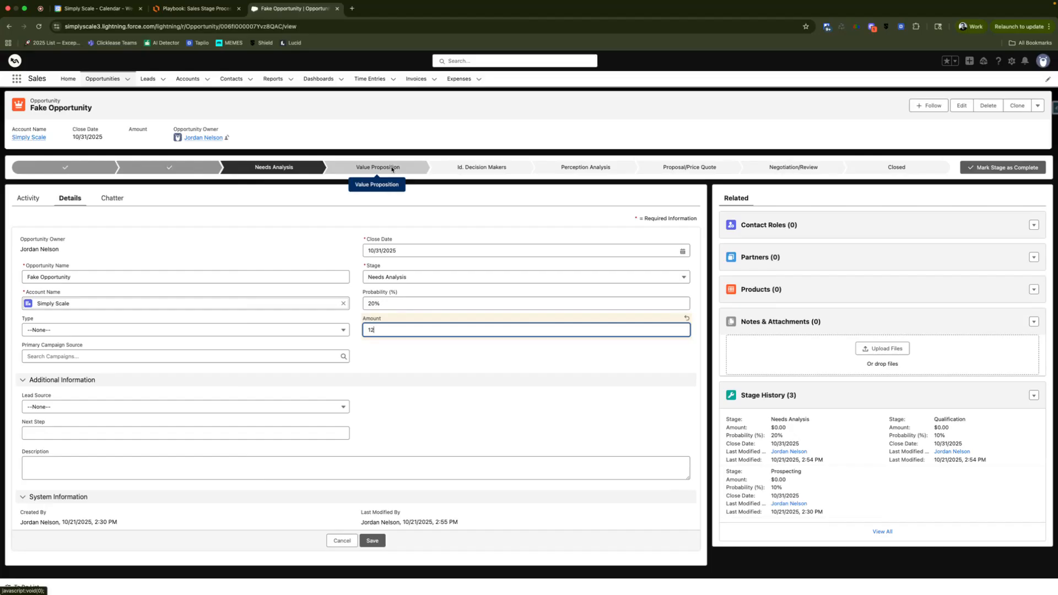
key(BackSpace)
text(20,000)
click(448, 202)
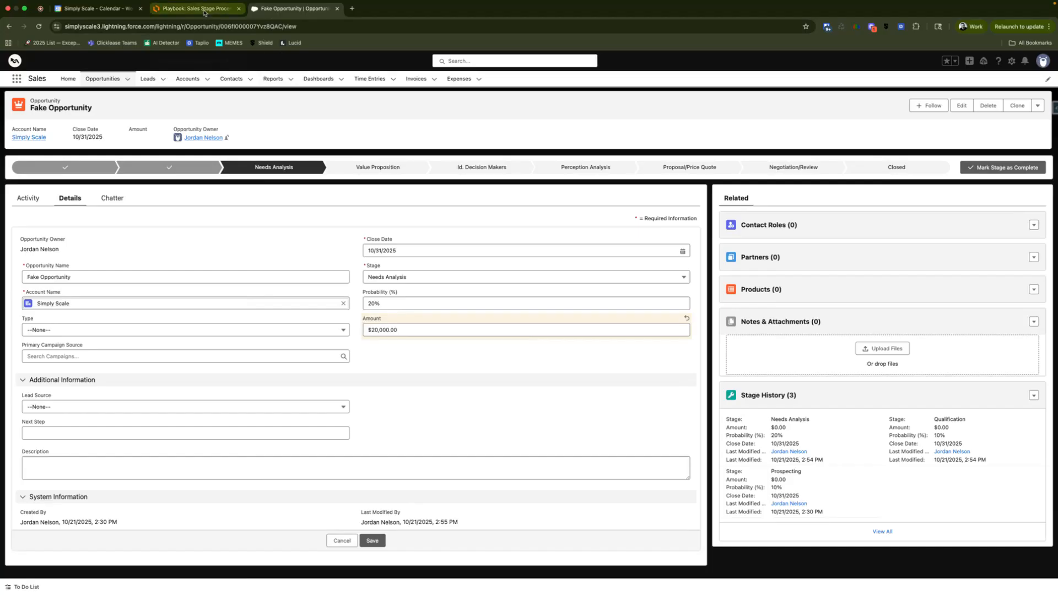
Switch to the Sales Stage Process playbook in Lucidchart and review the stage triggers through the Deal Closed branch.
click(193, 9)
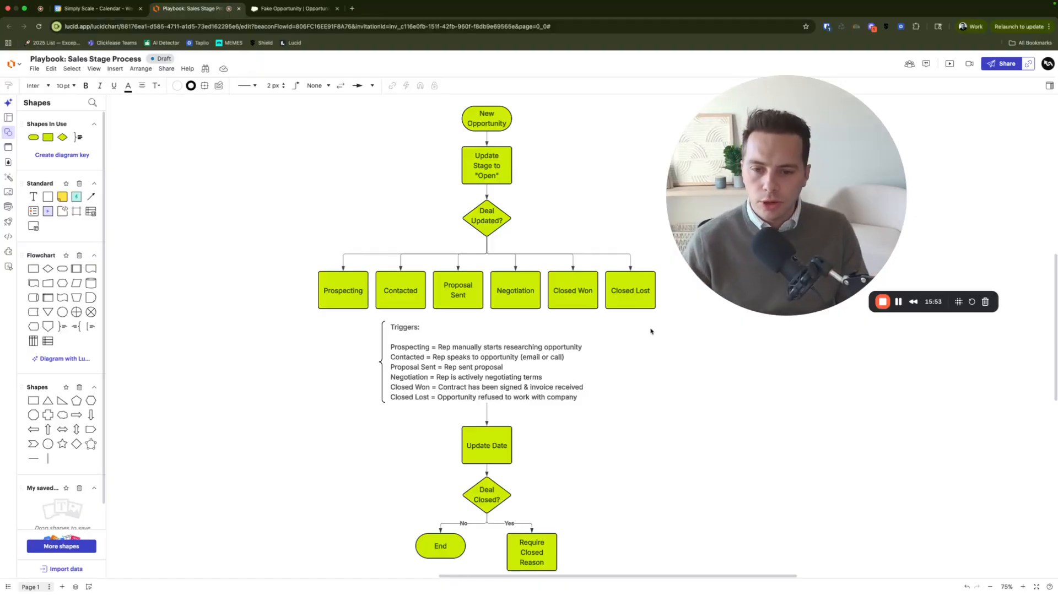
scroll(651, 327, down, 1)
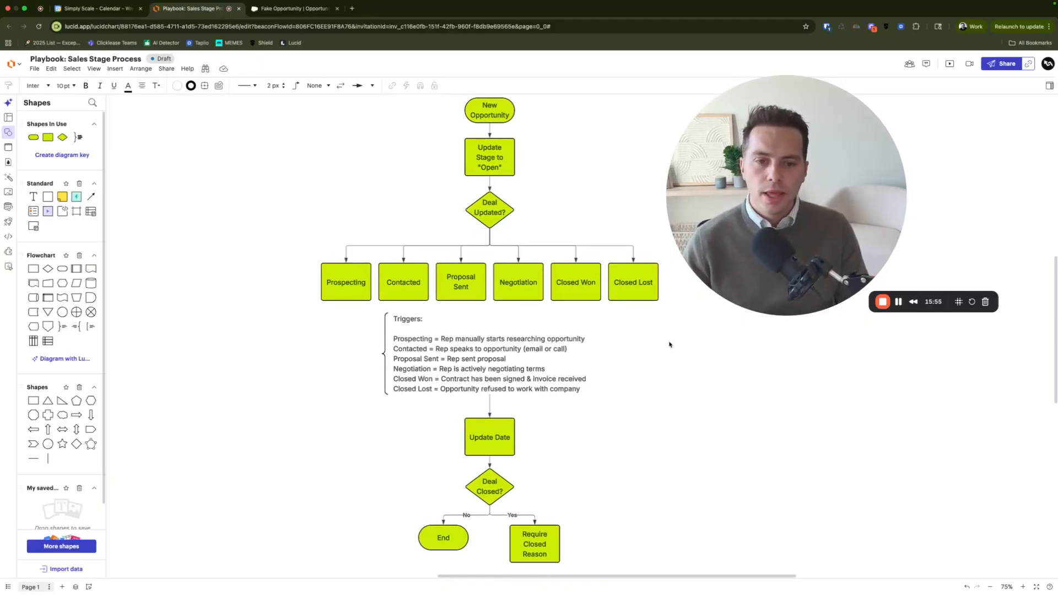
scroll(669, 345, right, 1)
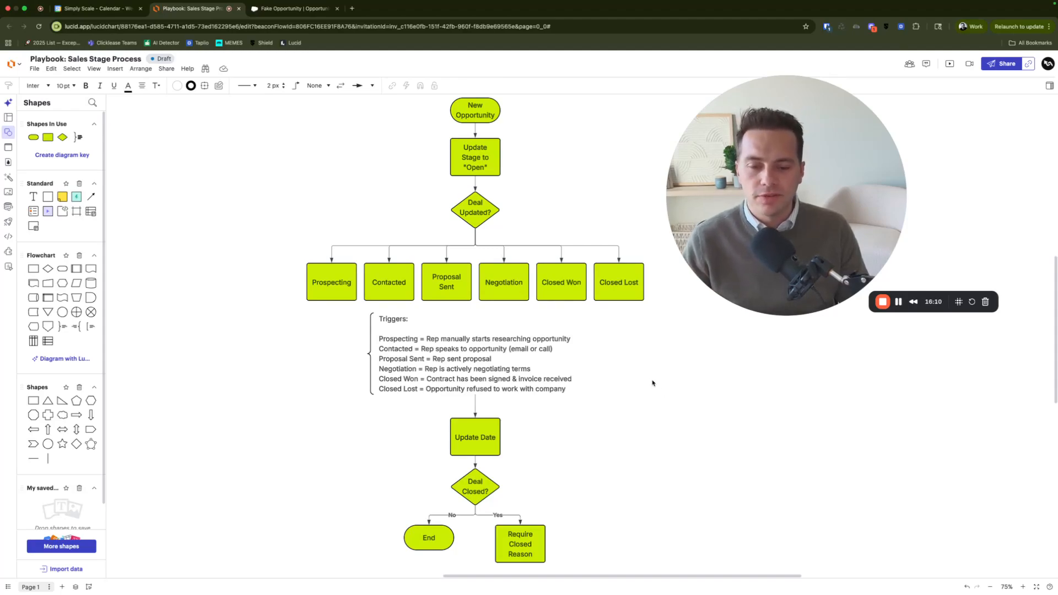
scroll(654, 381, down, 2)
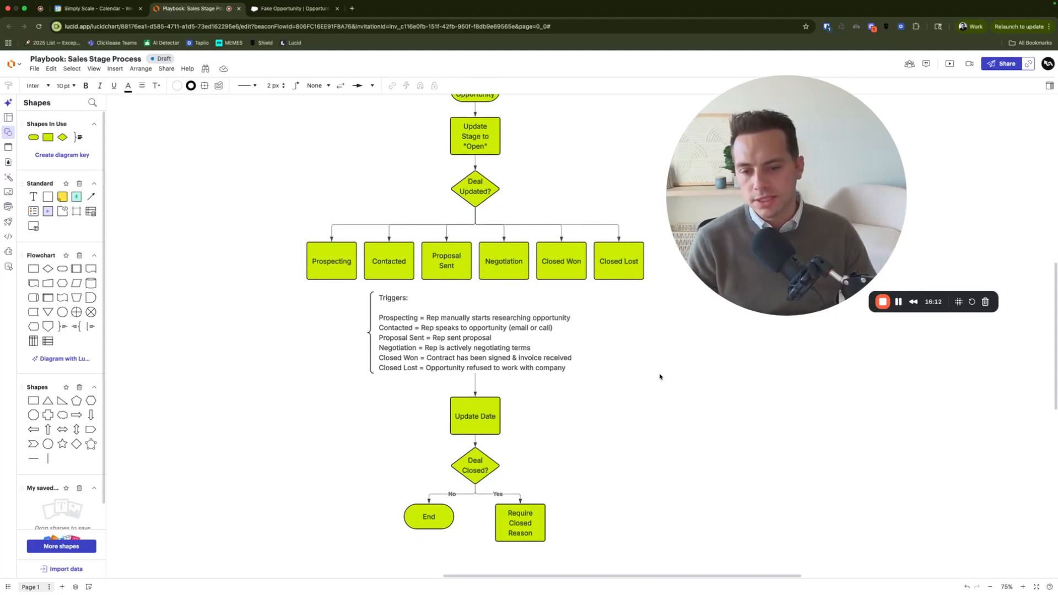
scroll(655, 381, down, 5)
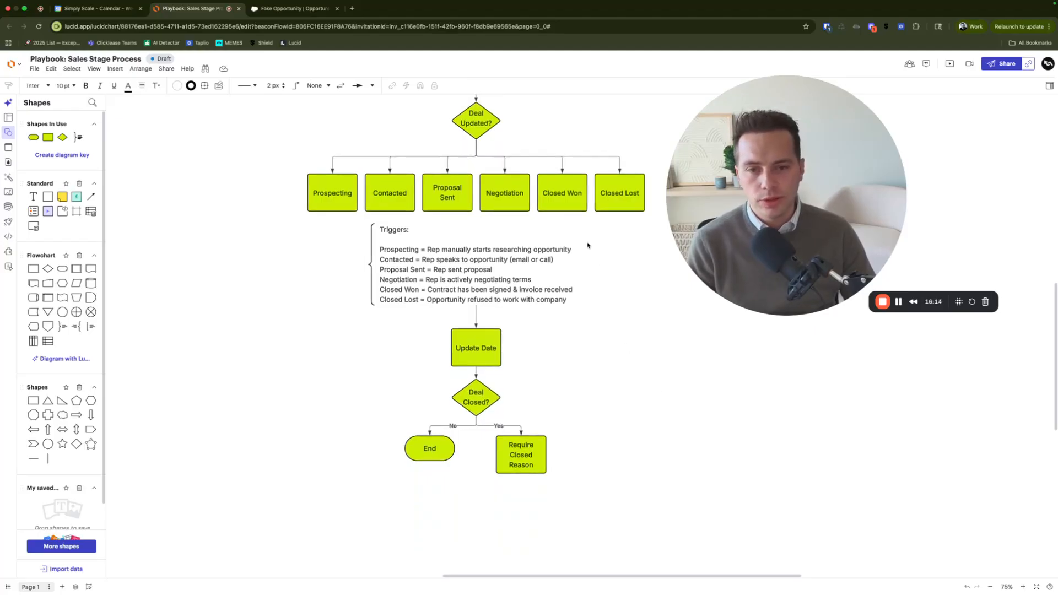